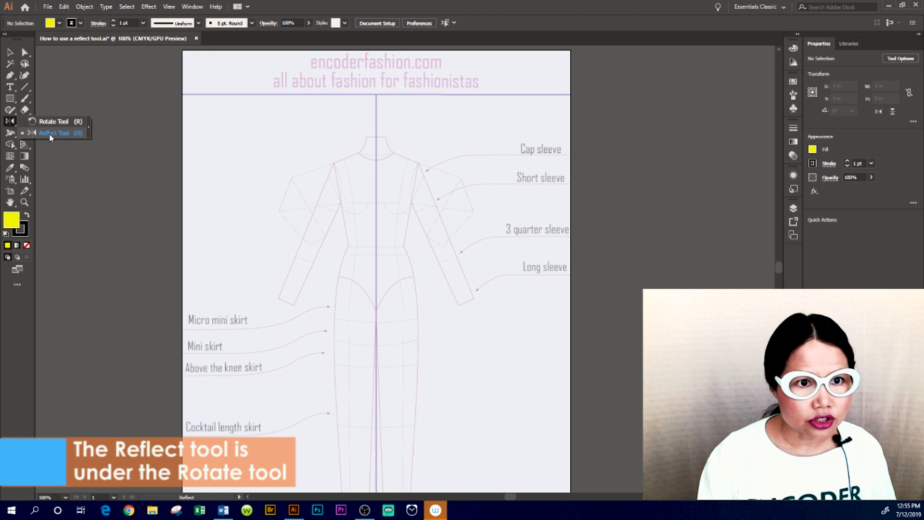
- Draw a right half-heart path on the chest with the Pen tool, about 0.89 in wide and 1.79 in tall, starting and ending on the centre line
left_click(49, 134)
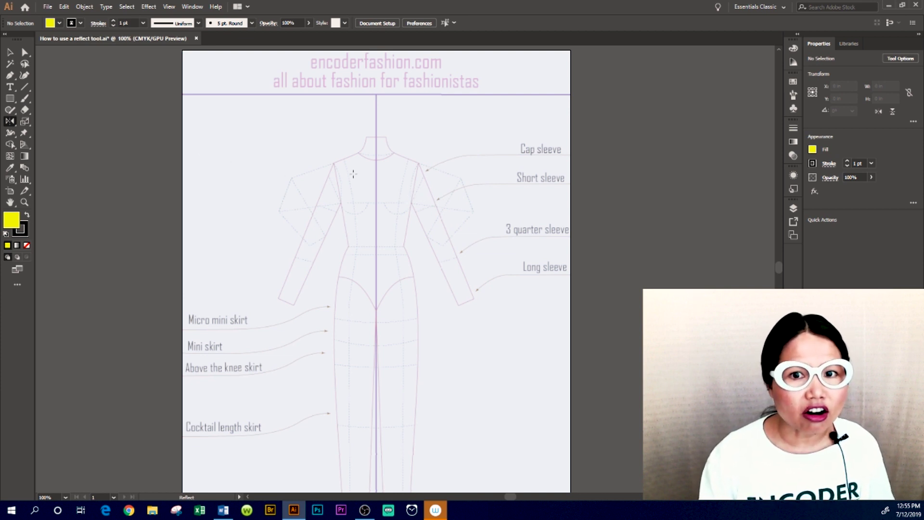
left_click(11, 77)
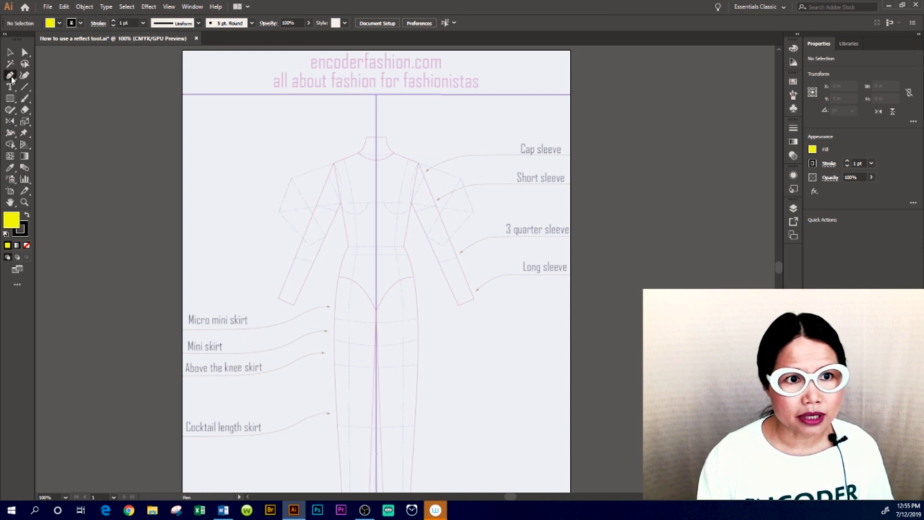
left_click(376, 181)
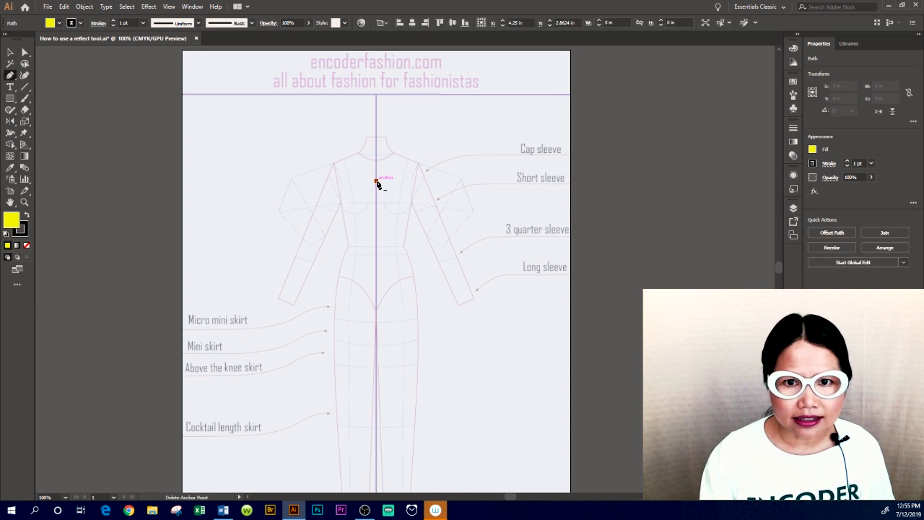
left_click(414, 169)
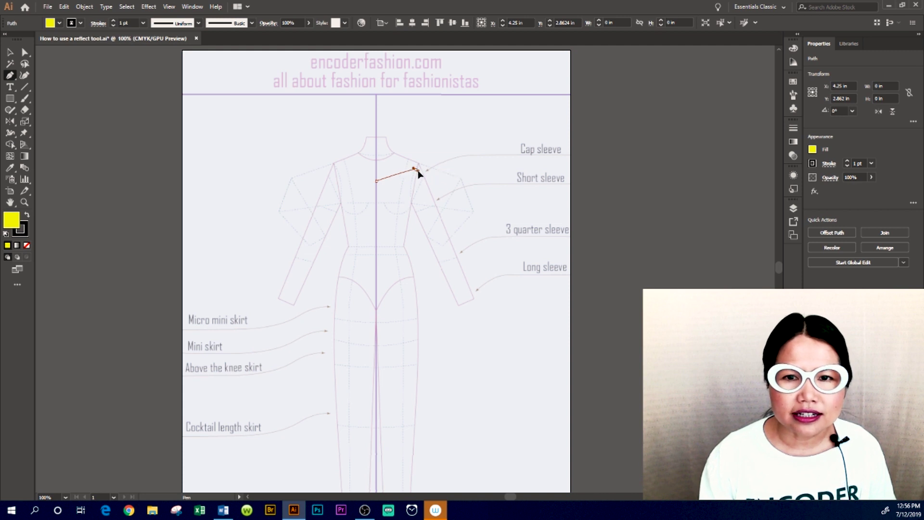
left_click_drag(419, 175, 425, 184)
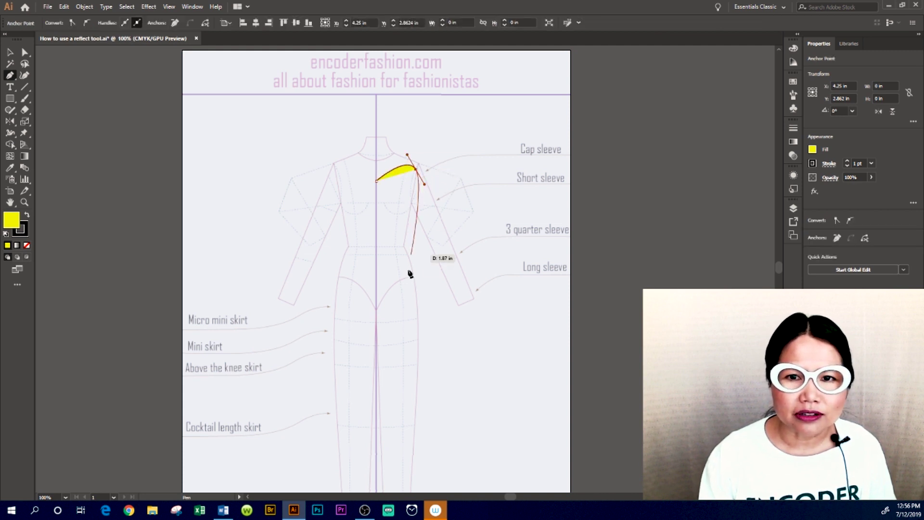
left_click(376, 248)
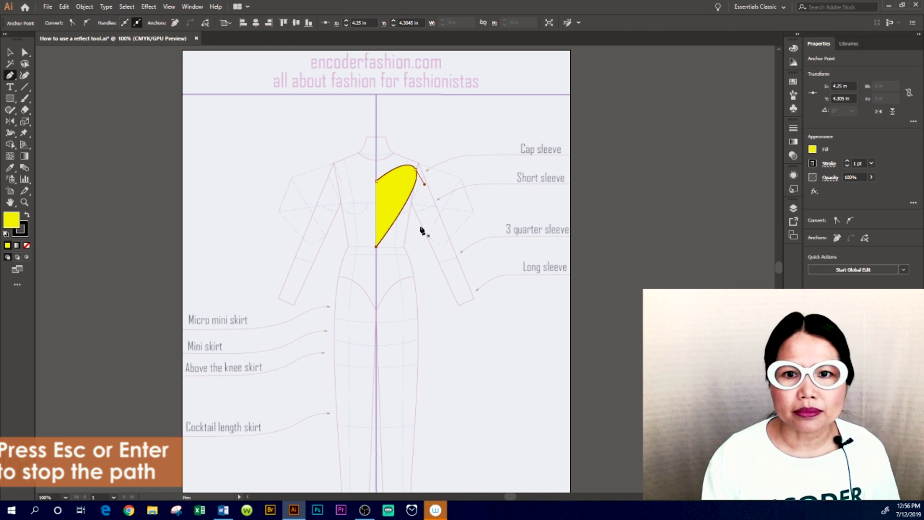
left_click(10, 52)
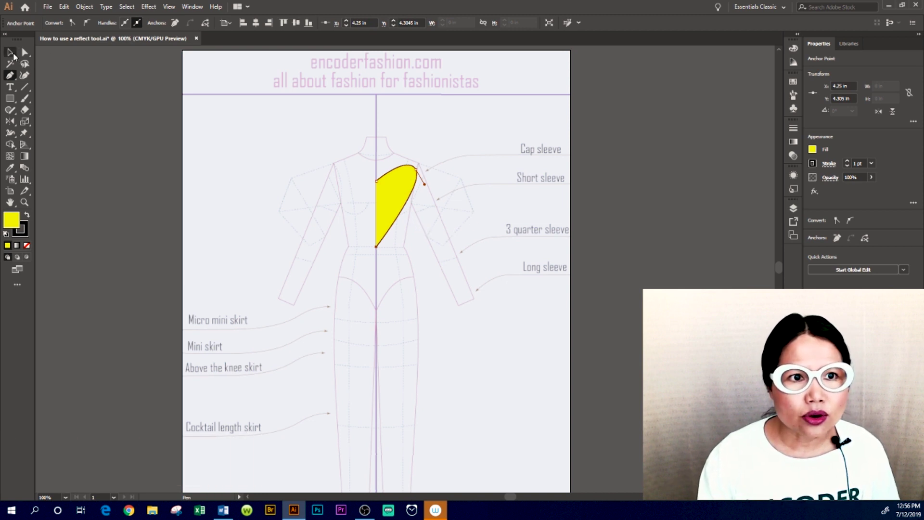
left_click(435, 231)
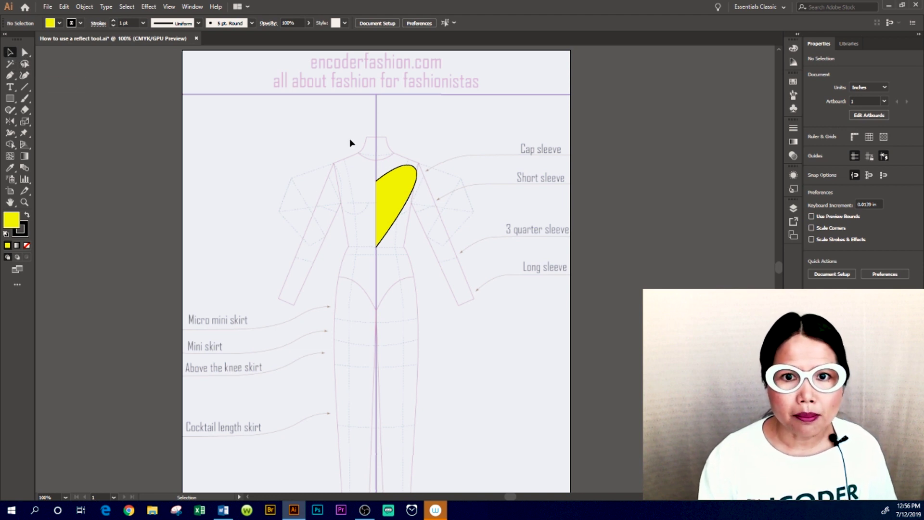
- Reflect a copy of the half heart across the vertical axis at the figure's centre line to complete the heart
left_click(400, 185)
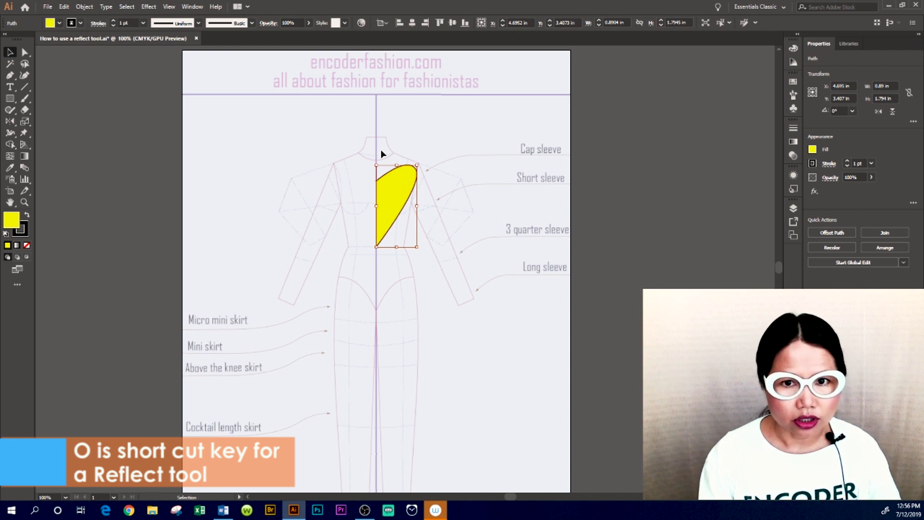
key("o")
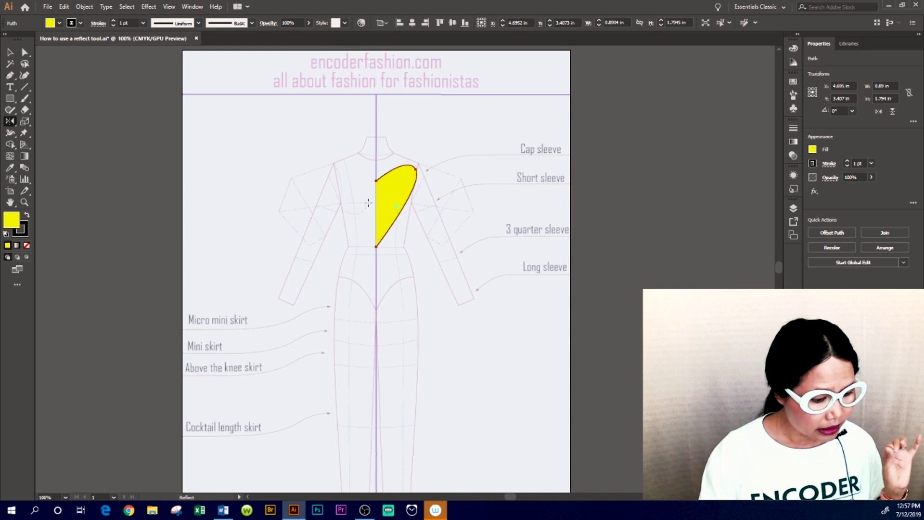
left_click(376, 170, "alt")
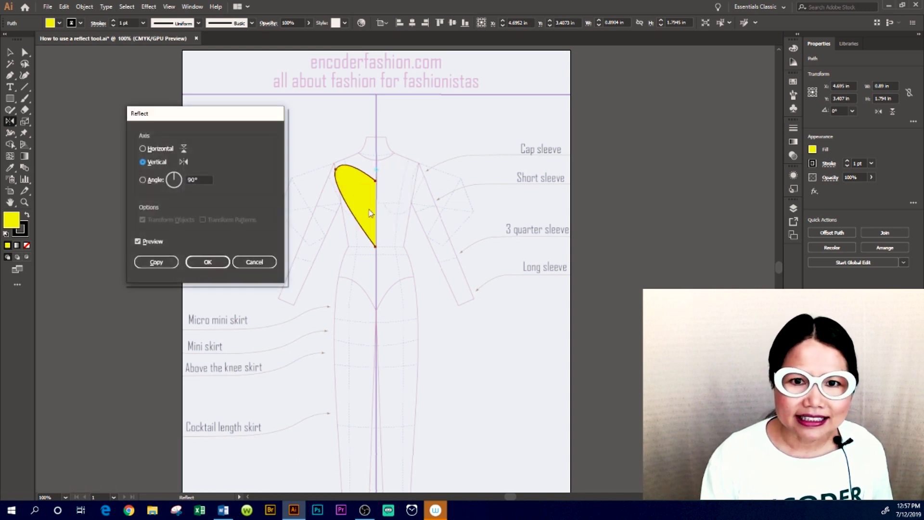
left_click(138, 242)
left_click(138, 241)
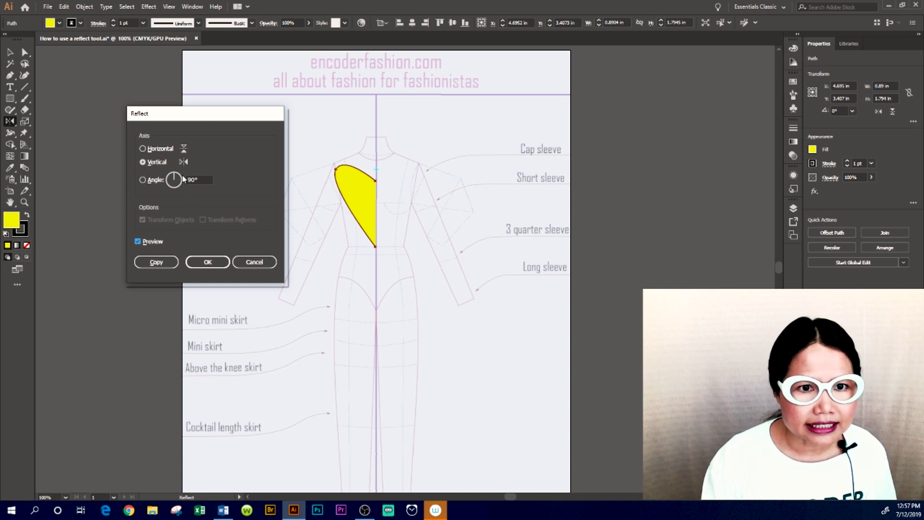
left_click(157, 262)
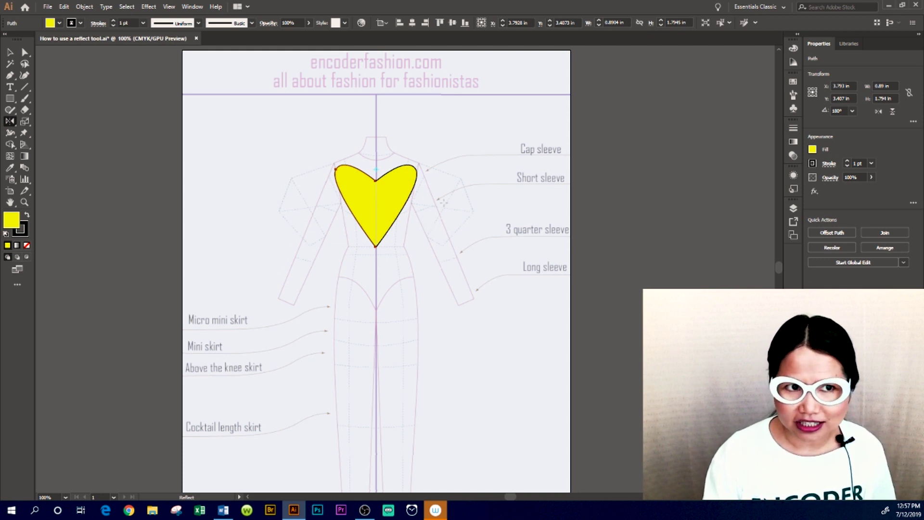
key("v")
left_click(477, 209)
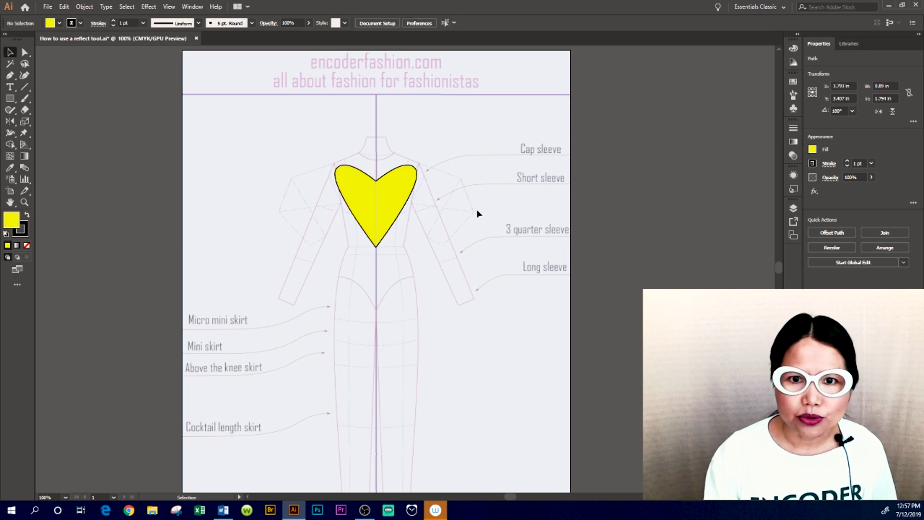
- Join the two heart halves at both their upper and lower open ends into one closed path
left_click_drag(292, 147, 433, 236)
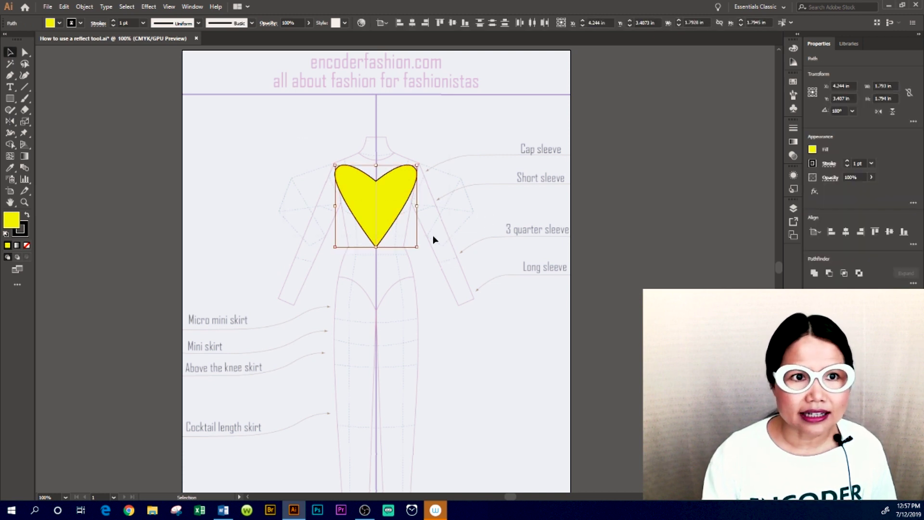
left_click(499, 204)
left_click_drag(309, 132, 433, 244)
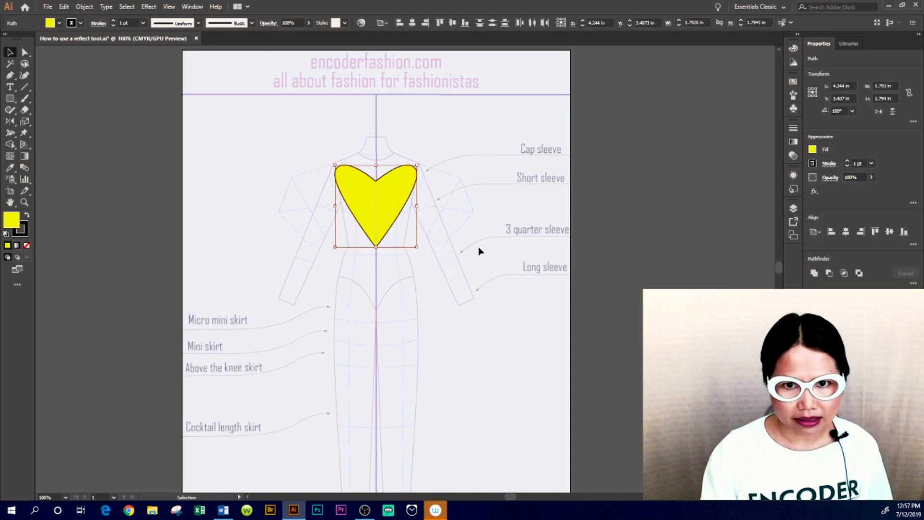
right_click(401, 190)
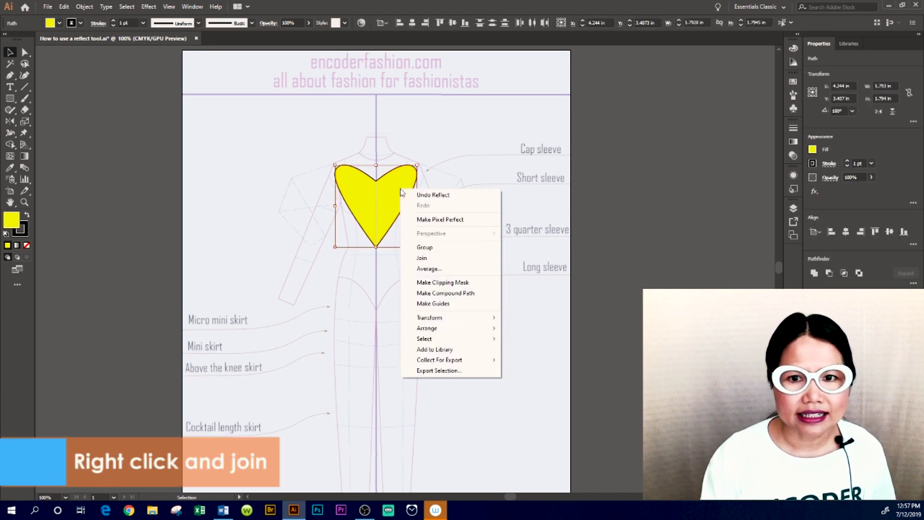
left_click(433, 258)
right_click(386, 197)
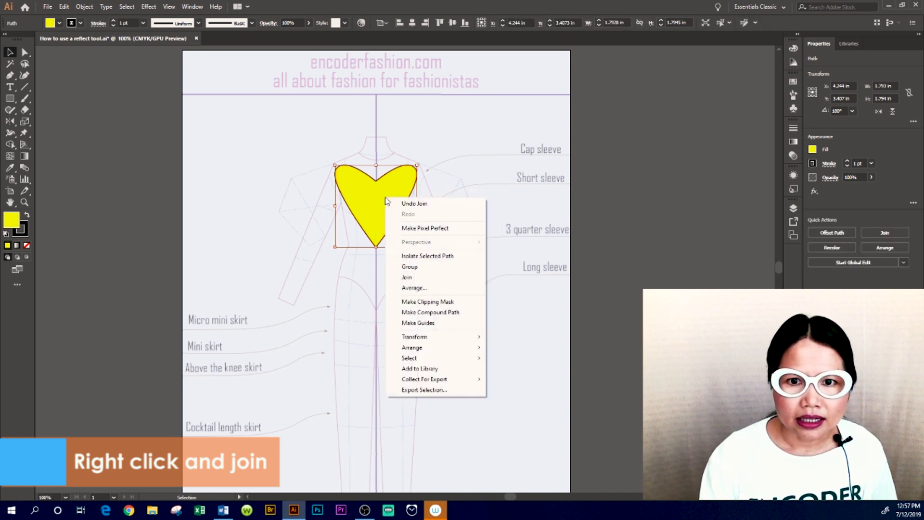
left_click(455, 278)
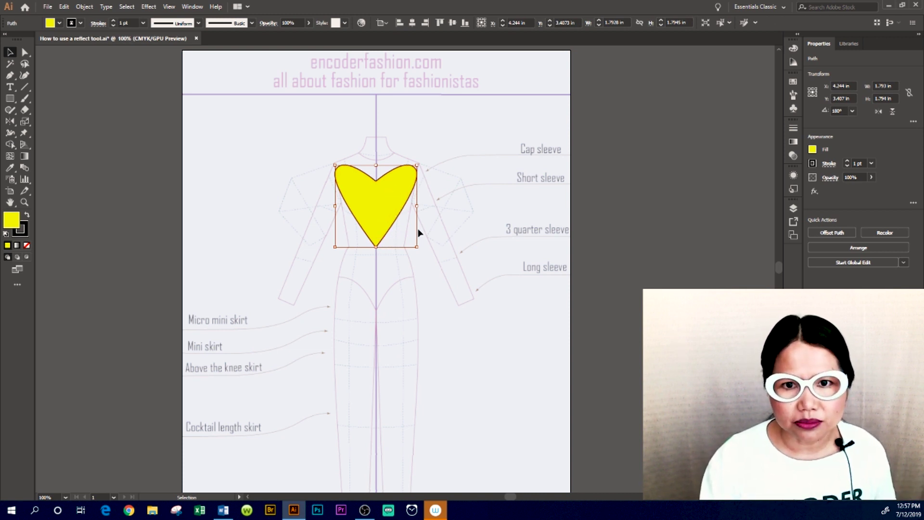
left_click(450, 228)
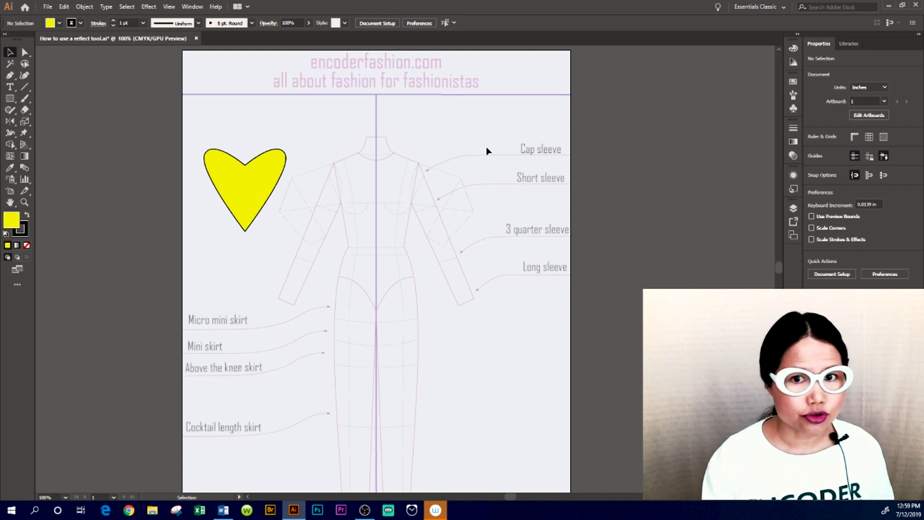
- Draw an open half-bodice path, about 0.67 by 3.53 in, from the neck point via shoulder and underarm to below the hip, and remove its fill
left_click(9, 75)
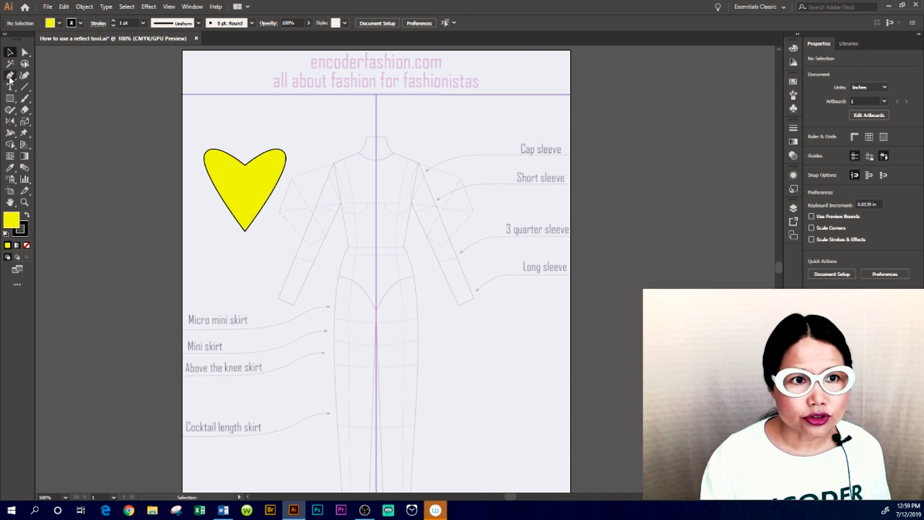
left_click(394, 153)
left_click(418, 162)
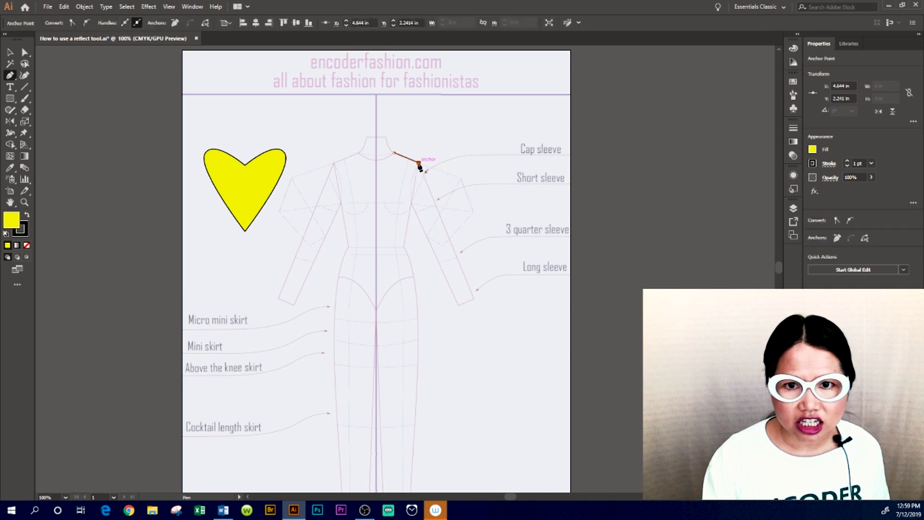
left_click(411, 201)
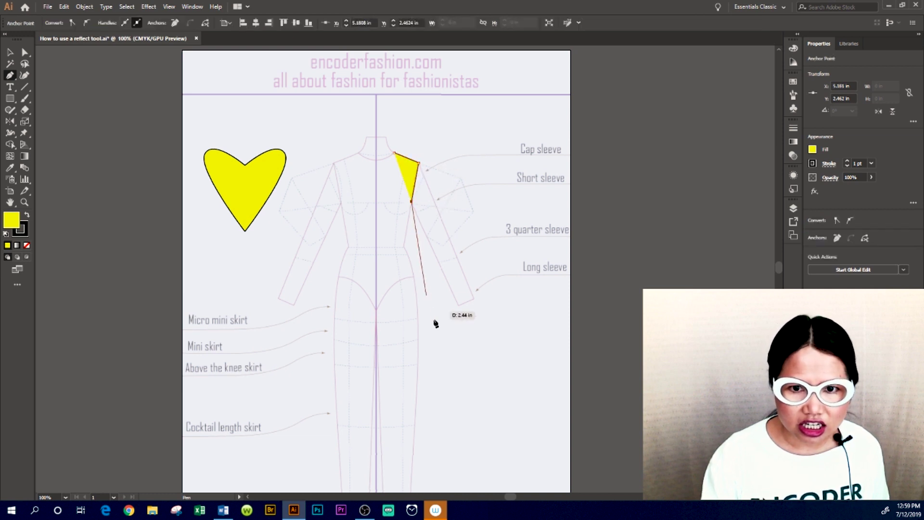
left_click(424, 313)
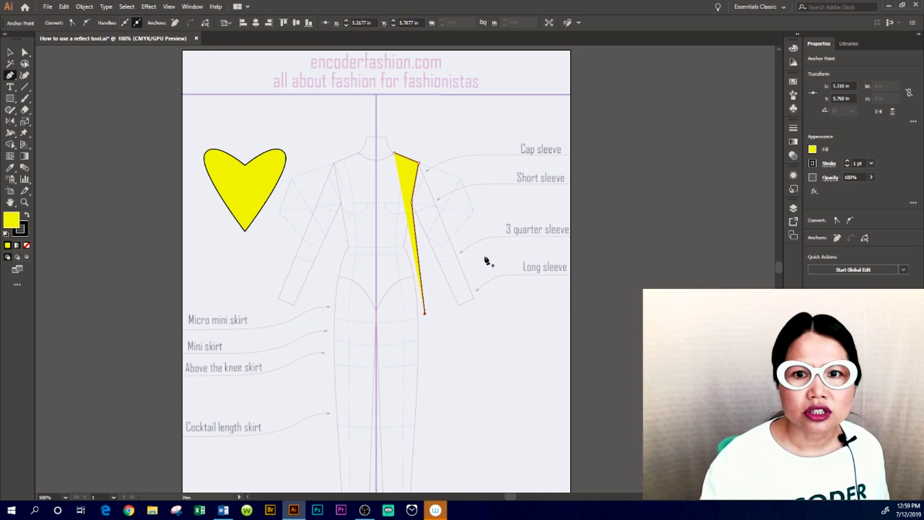
left_click(9, 52)
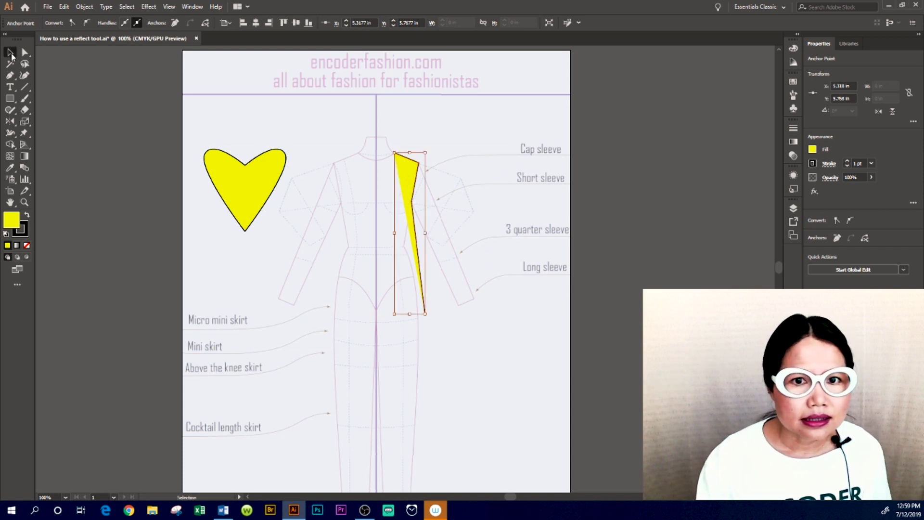
left_click(456, 203)
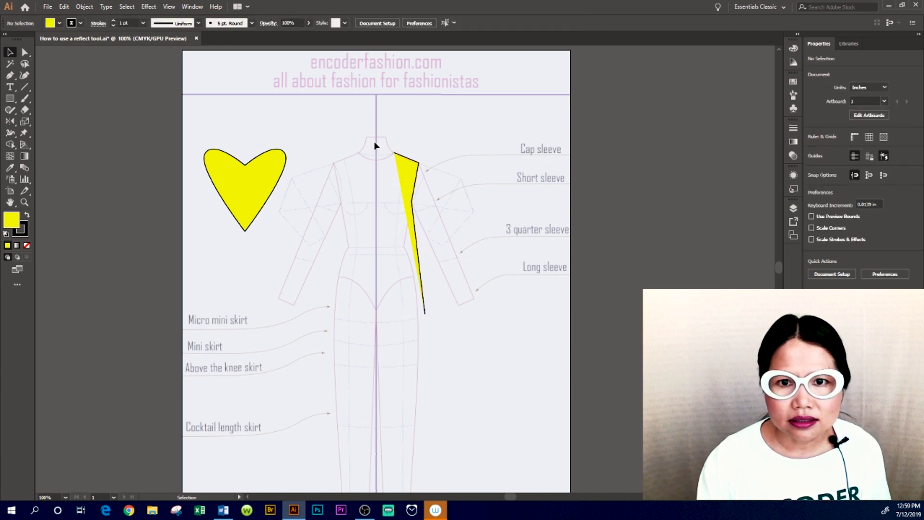
left_click_drag(374, 140, 491, 243)
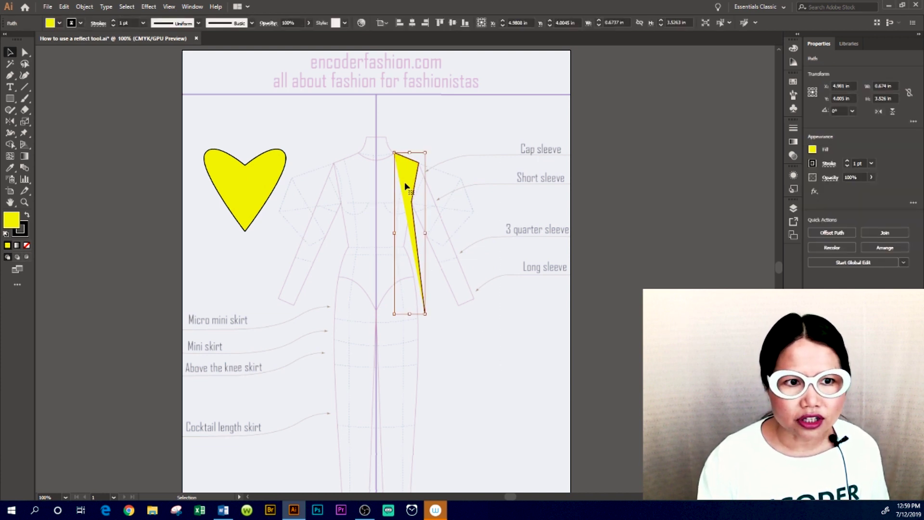
key("slash")
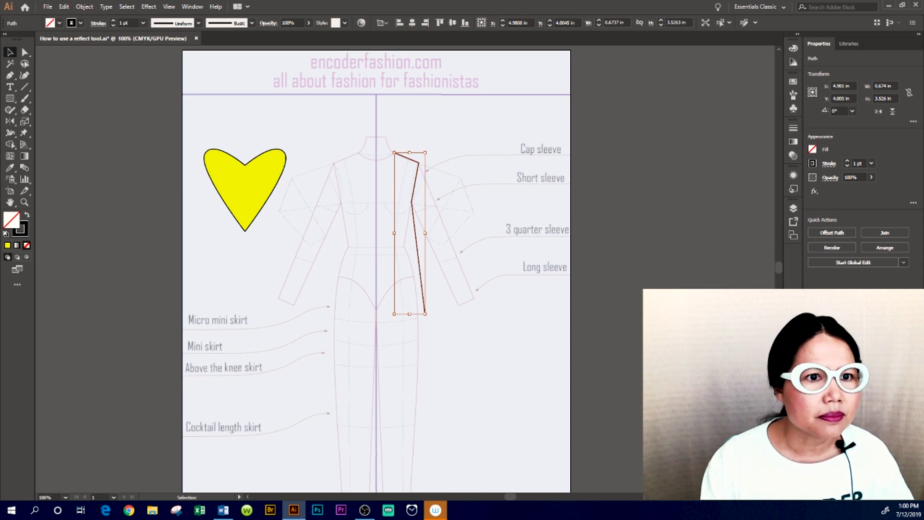
- Float the Pen tool group over the canvas and curve the bodice path's armhole and side seam with the Anchor Point tool
left_click(16, 79)
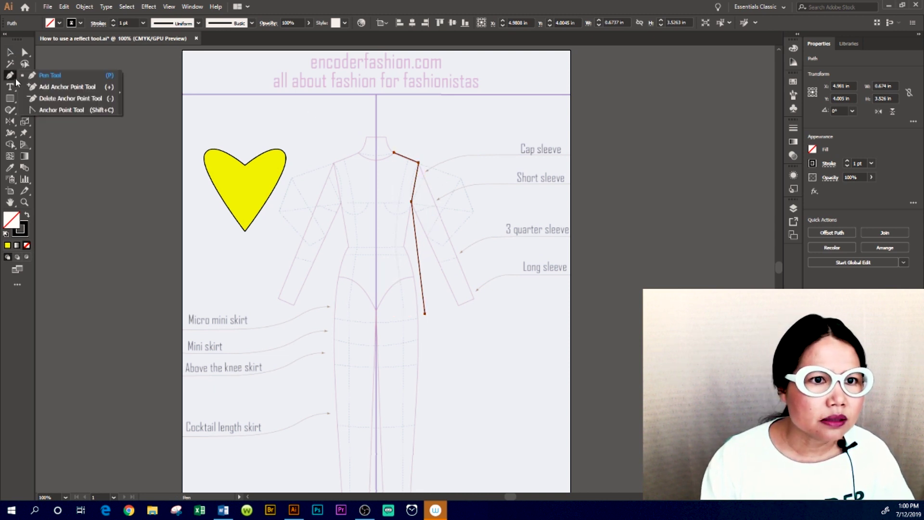
left_click(119, 94)
left_click_drag(40, 78, 517, 115)
left_click(544, 138)
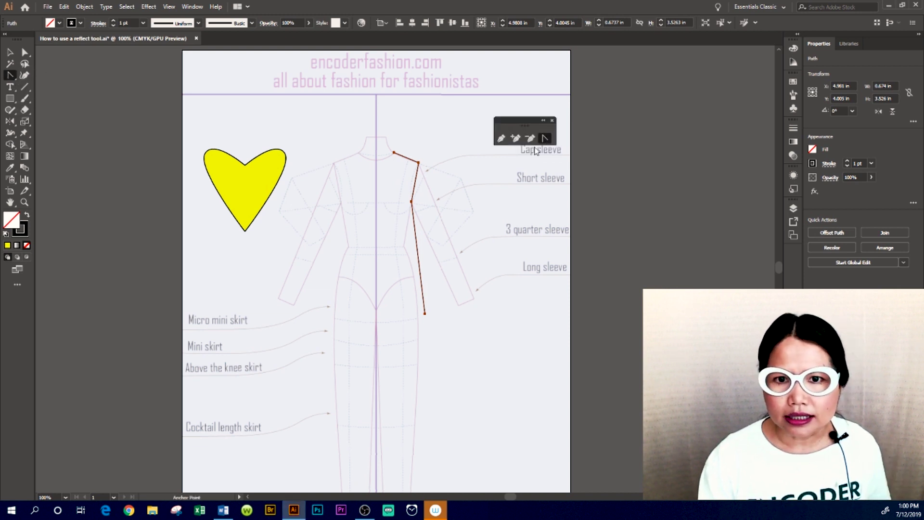
left_click(412, 185)
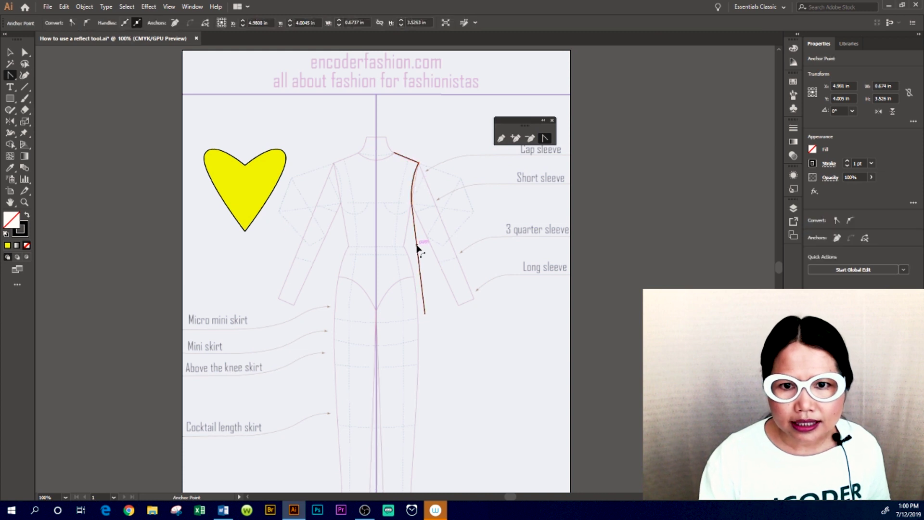
left_click_drag(417, 247, 425, 269)
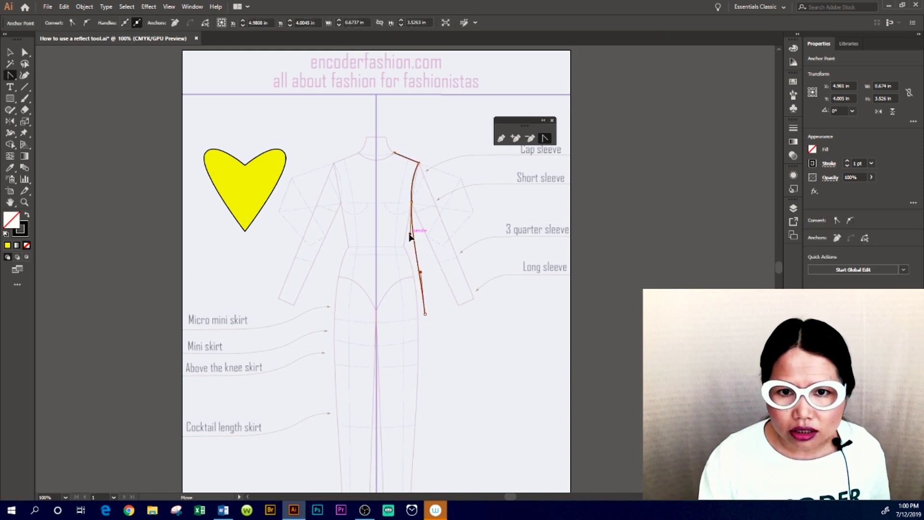
key("v")
left_click(298, 136)
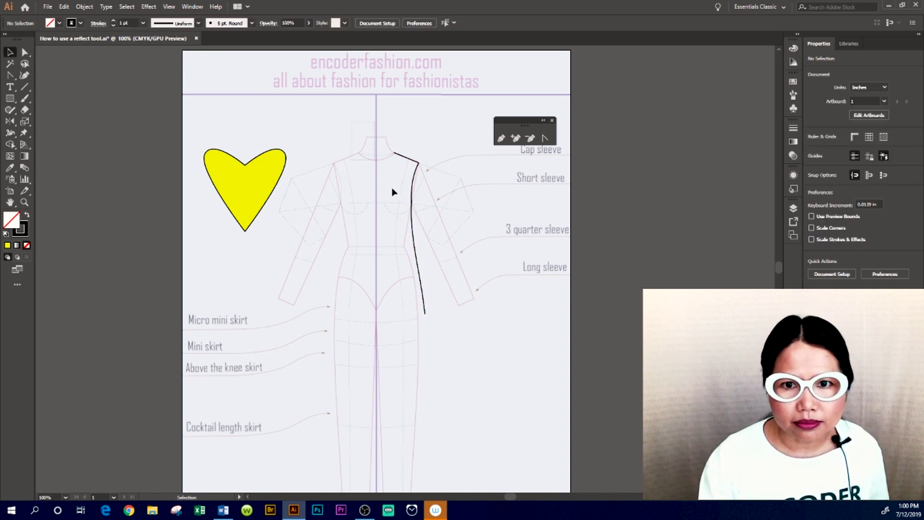
- Reflect a copy of the half-bodice path across the vertical axis at the figure's centre line, and deselect it
left_click_drag(394, 192, 475, 363)
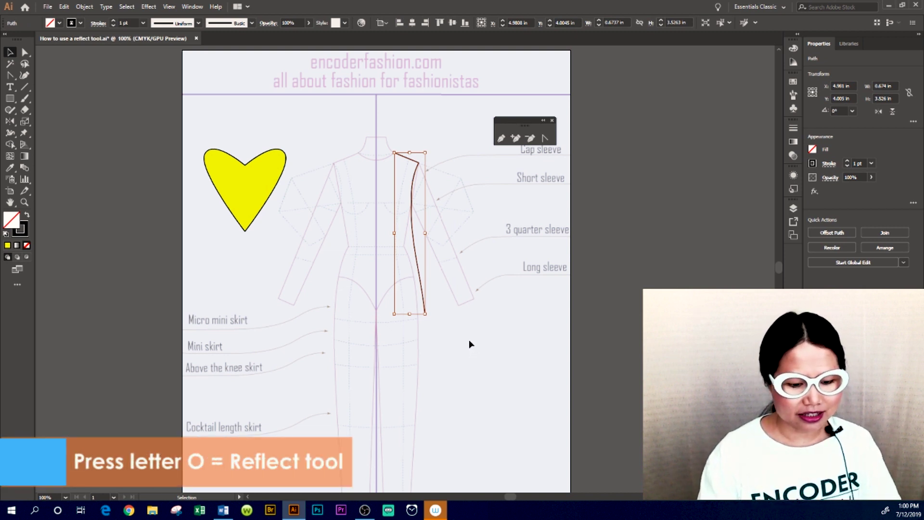
key("o")
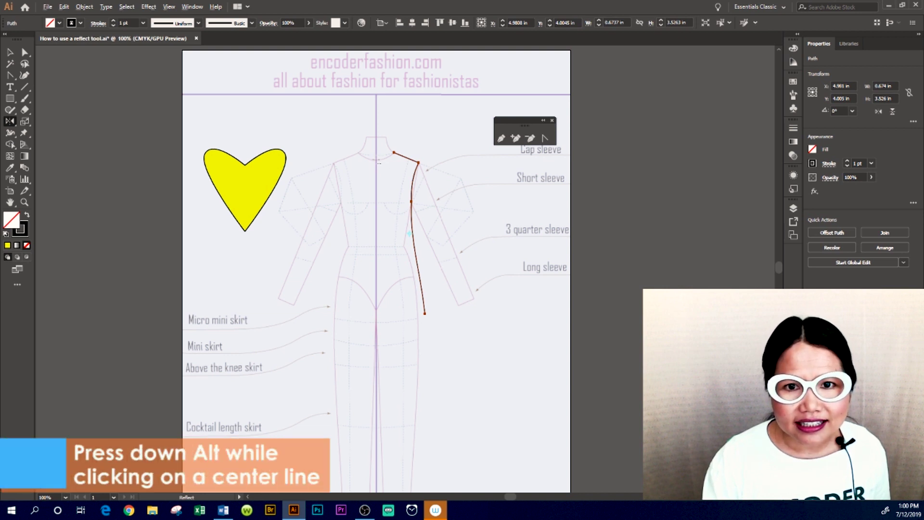
left_click(377, 162, "alt")
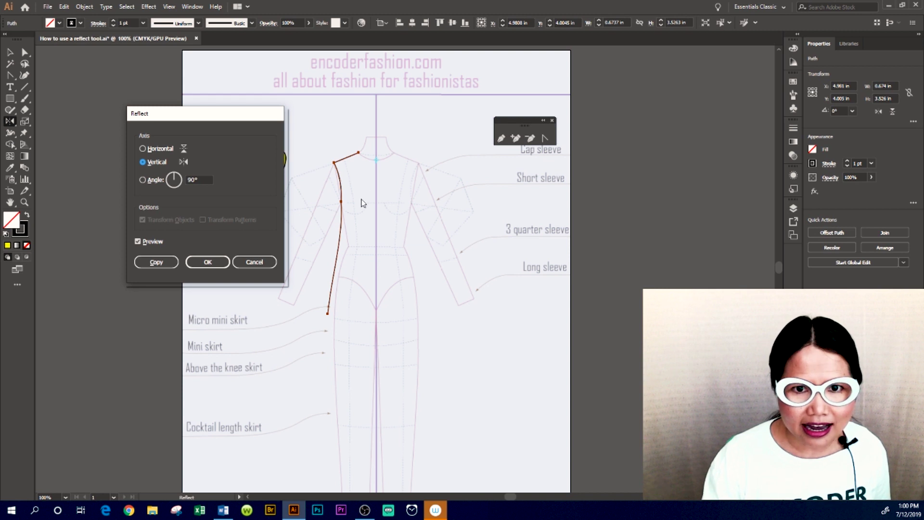
left_click(156, 261)
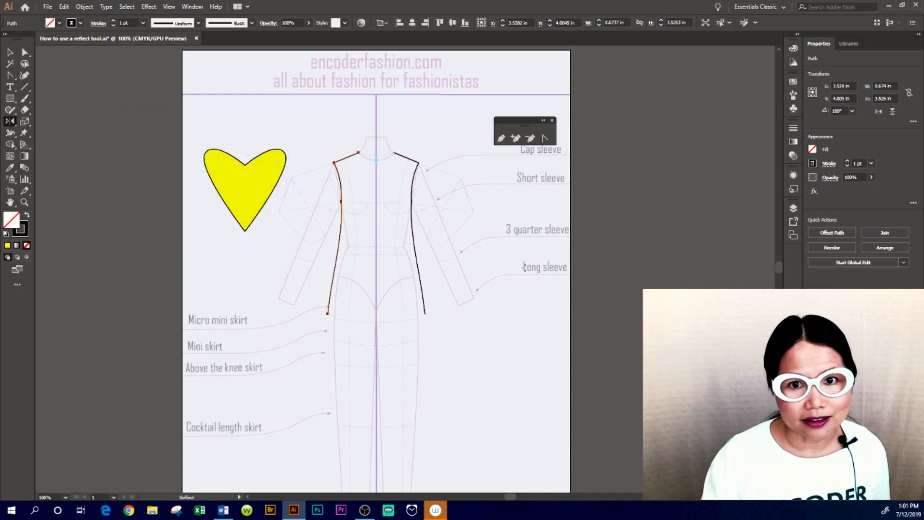
left_click(11, 53)
left_click(475, 212)
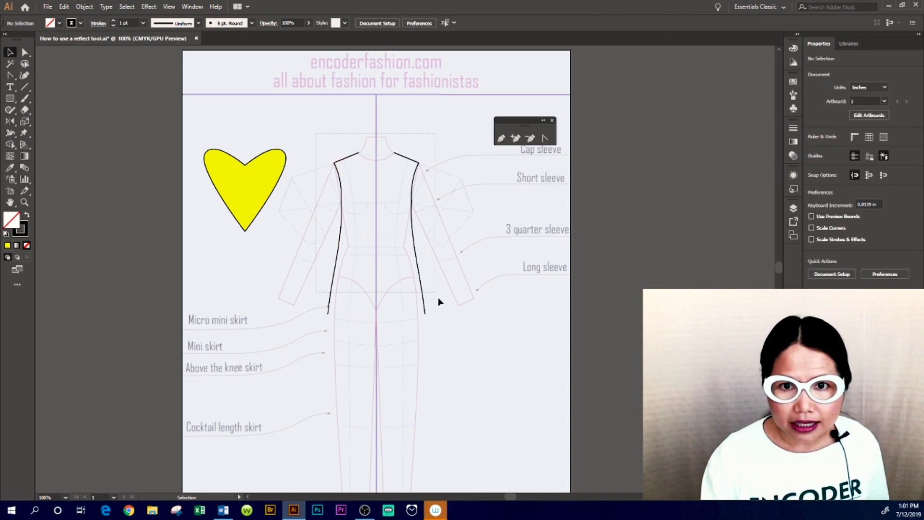
- Join the two bodice halves at both the neckline and the hem into one closed path
left_click_drag(439, 302, 446, 326)
right_click(377, 198)
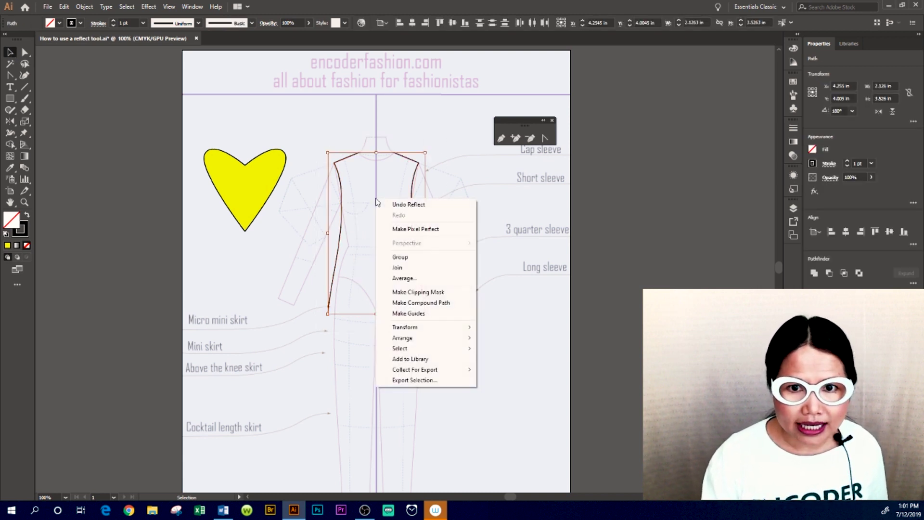
left_click(427, 271)
right_click(411, 262)
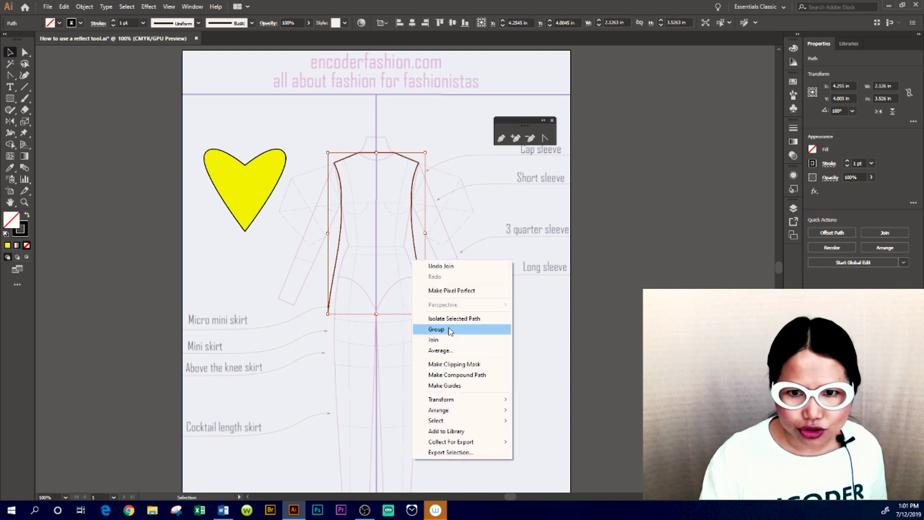
left_click(451, 339)
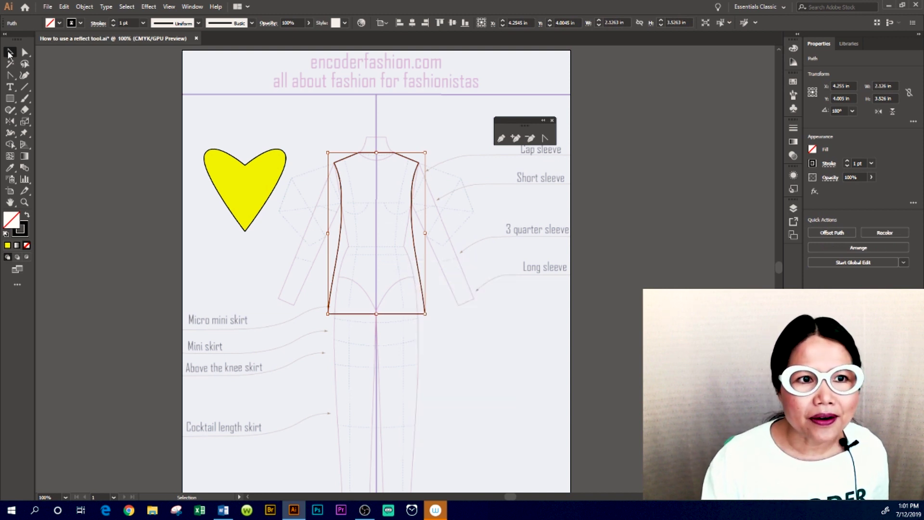
left_click(399, 133)
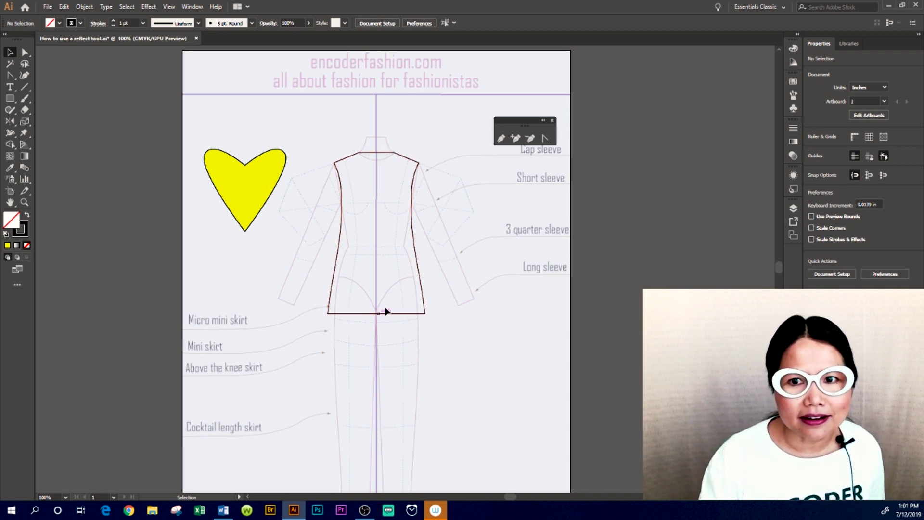
- Curve the bodice's straight neckline and hem segments downward at the centre line with the Anchor Point tool
left_click(545, 139)
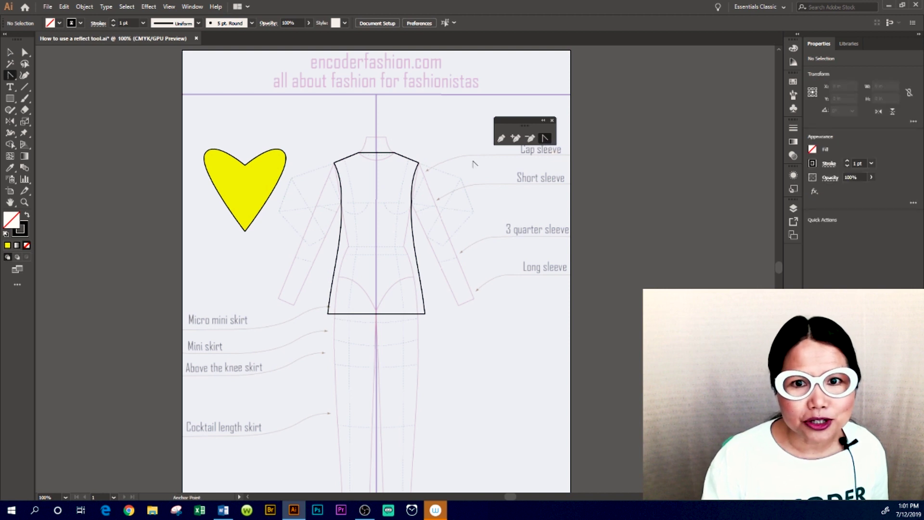
left_click(378, 164)
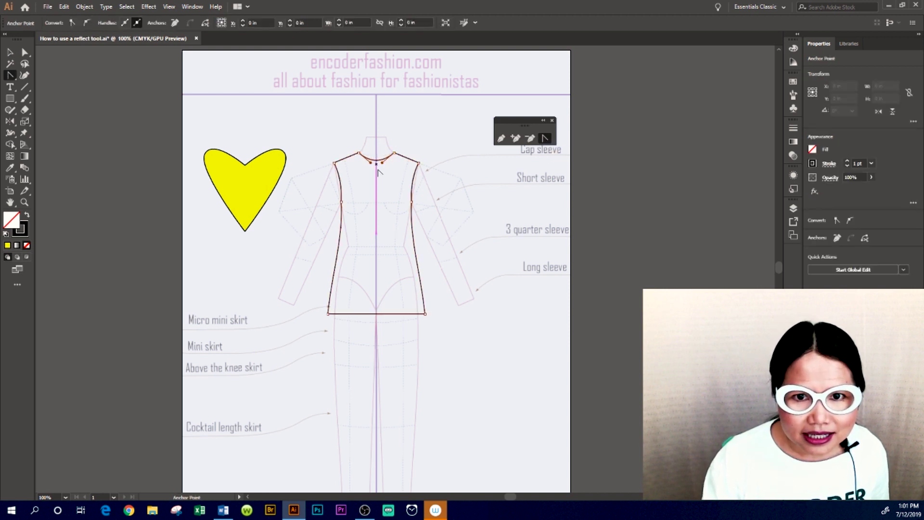
left_click_drag(377, 314, 379, 328)
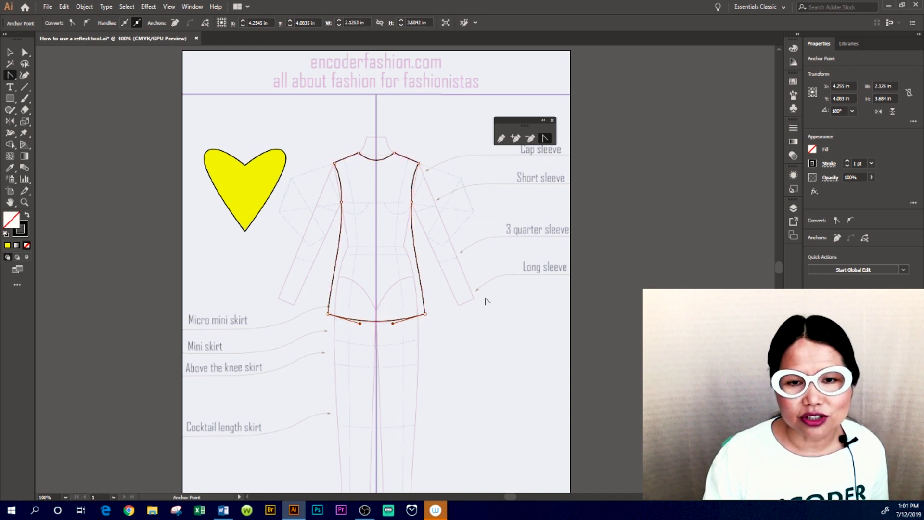